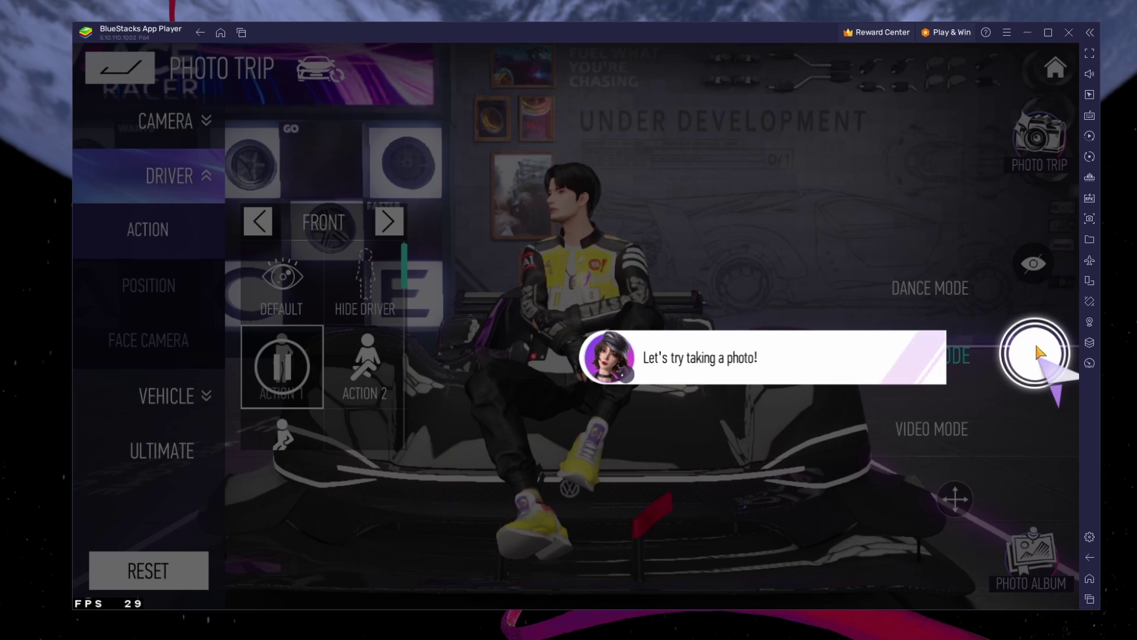
Take a photo of the driver in Photo Trip, close the photo preview, and exit the mode
left_click(1034, 363)
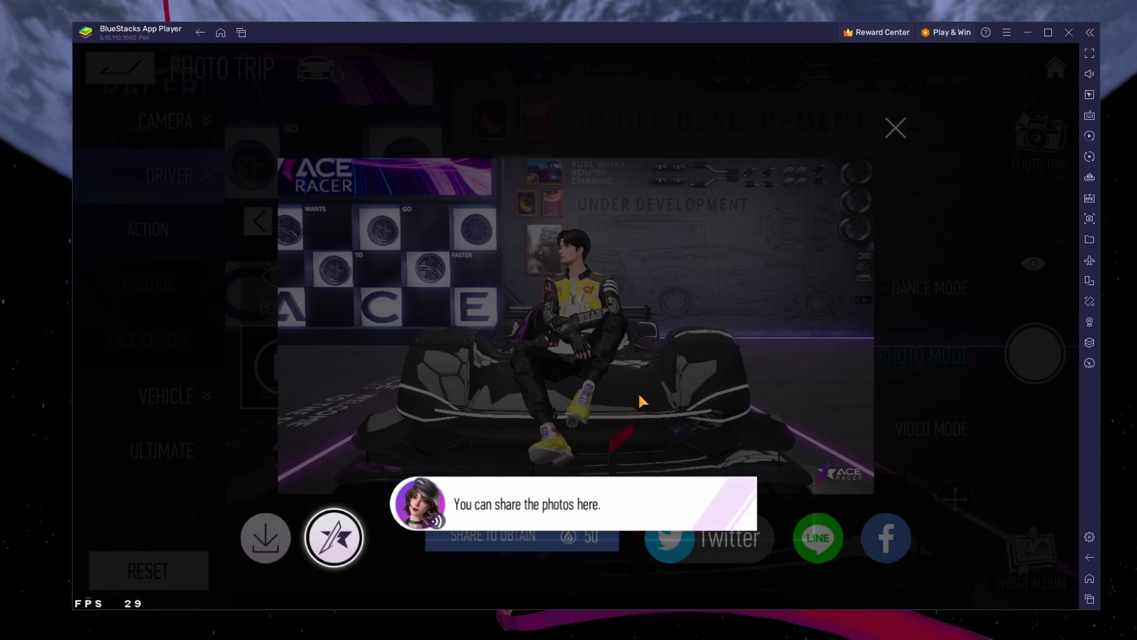
left_click(893, 204)
left_click(896, 123)
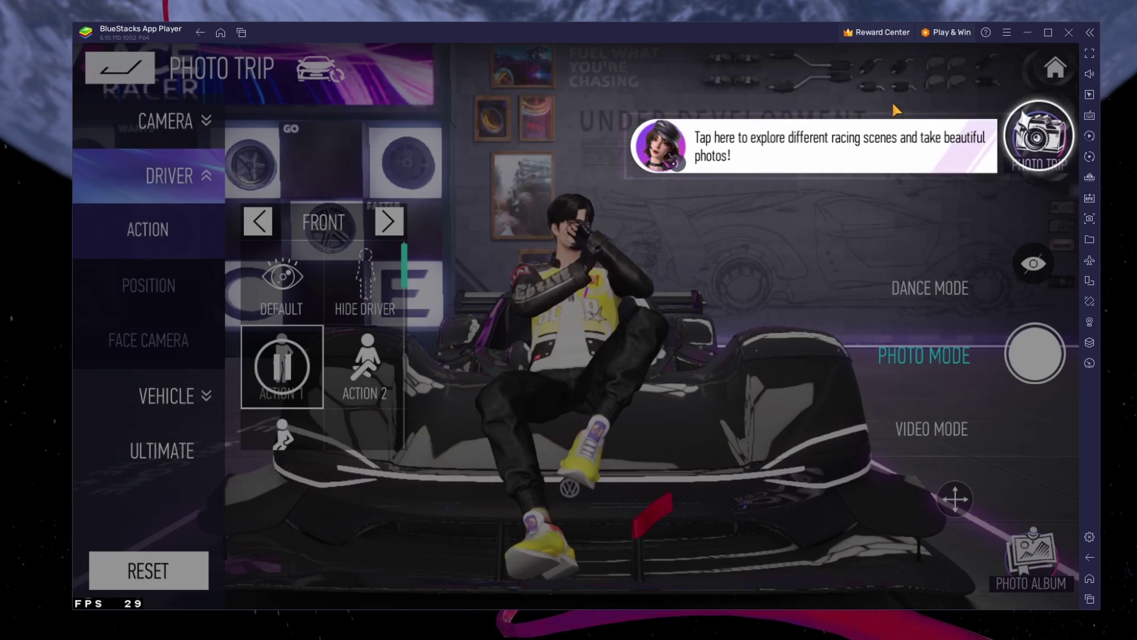
left_click(894, 106)
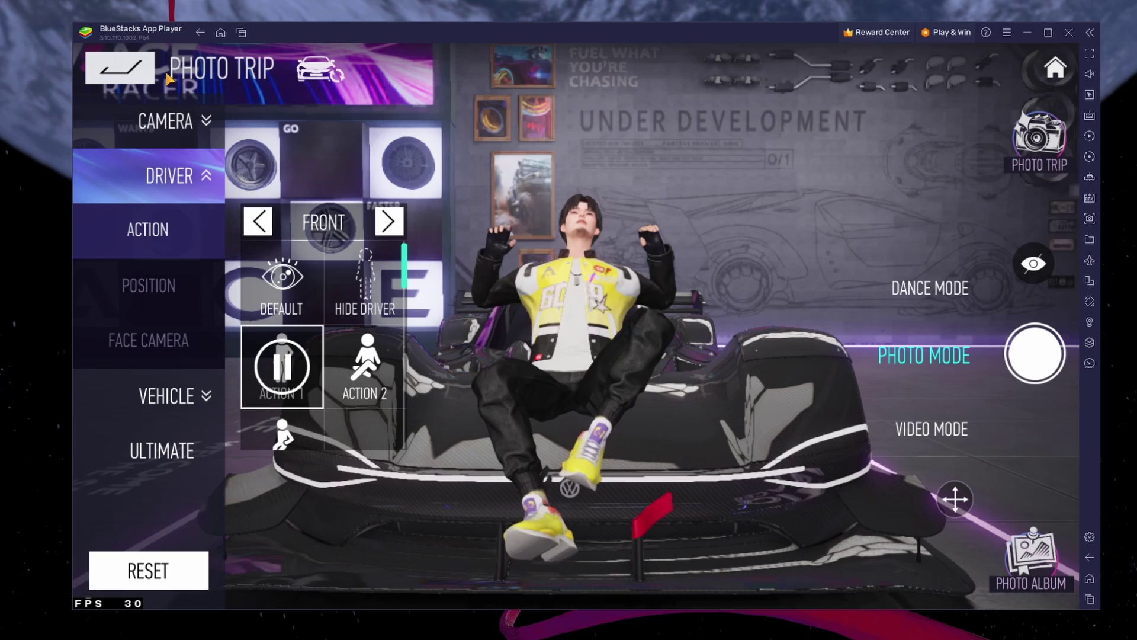
left_click(123, 66)
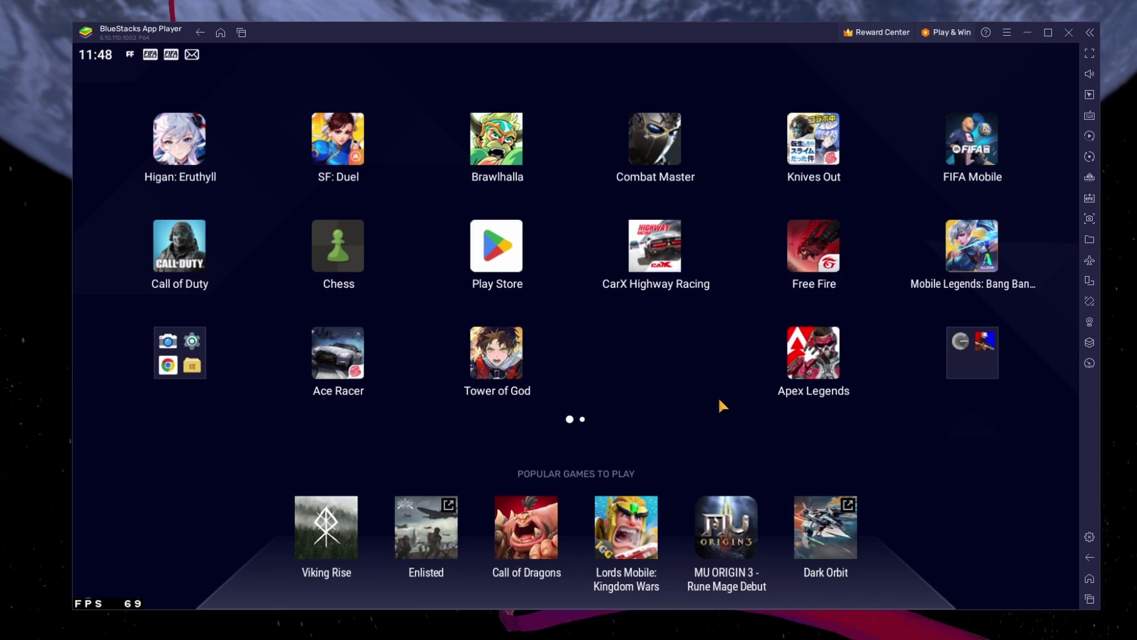
left_click_drag(719, 401, 746, 338)
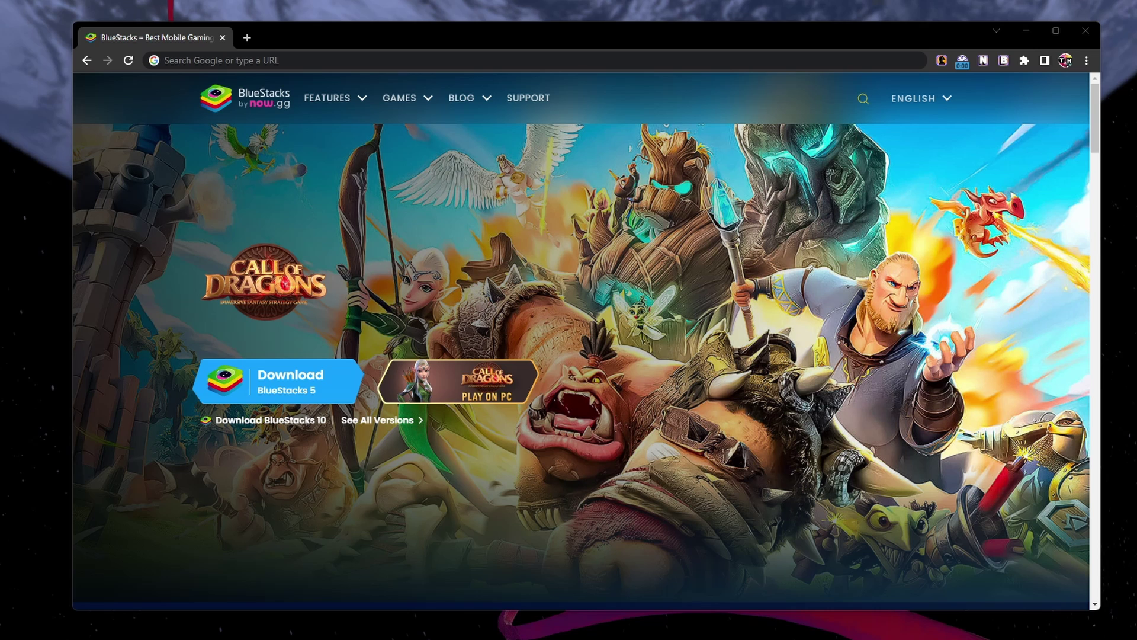
Switch to Chrome, download the BlueStacks 5 installer and launch it, closing the setup window without updating
left_click(253, 394)
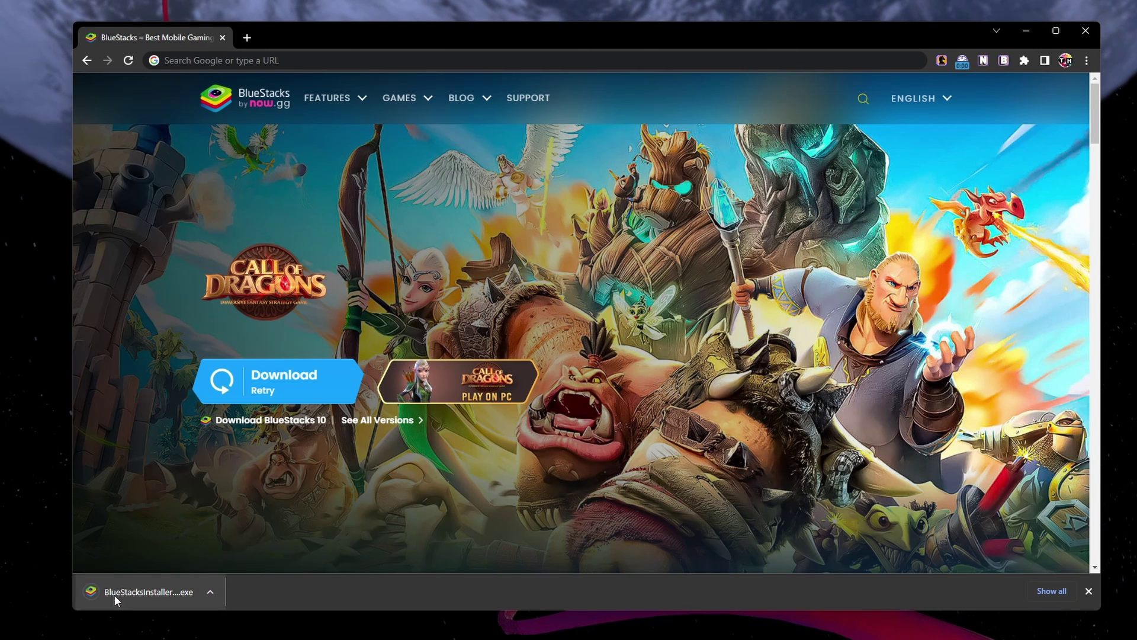
left_click(115, 595)
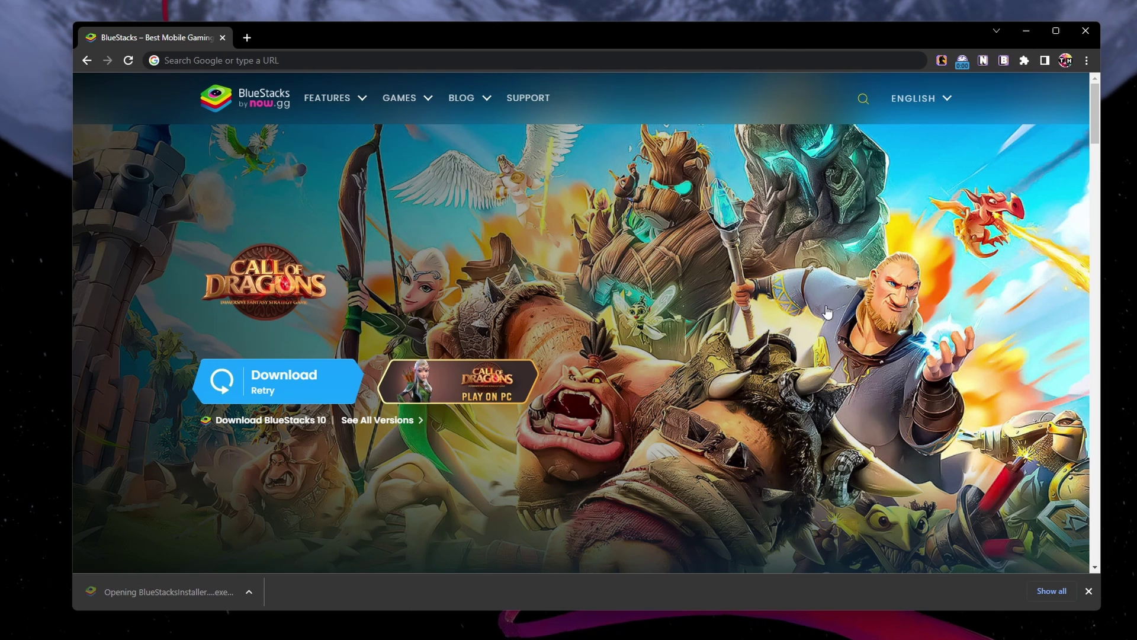
left_click(1027, 31)
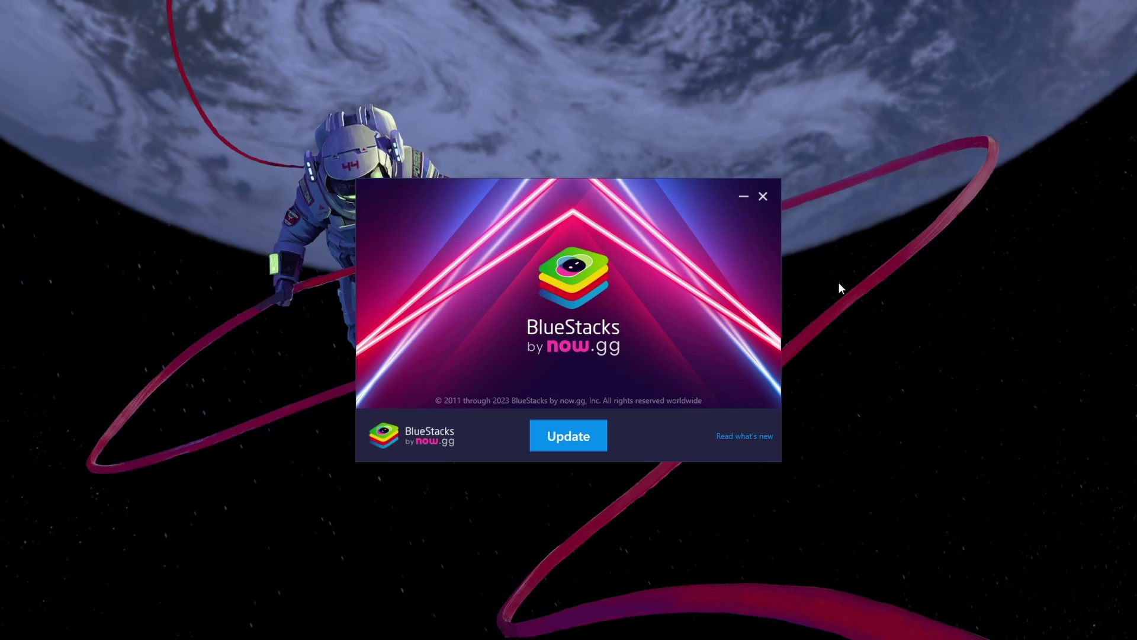
left_click(763, 196)
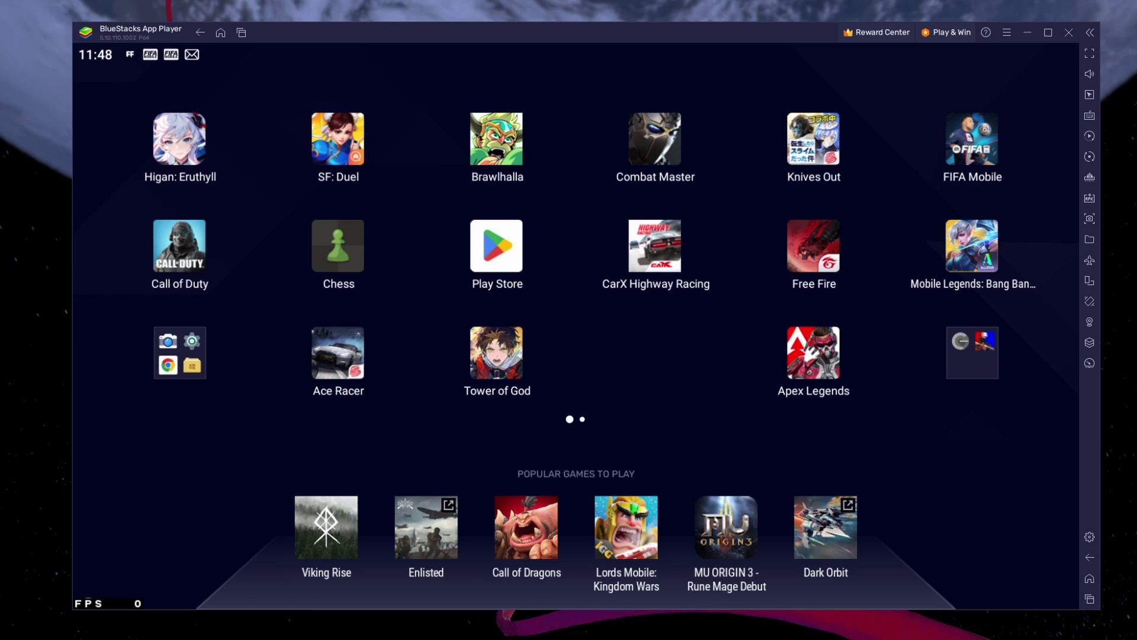
Open the Play Store in BlueStacks and search for "ace racer"
left_click(522, 266)
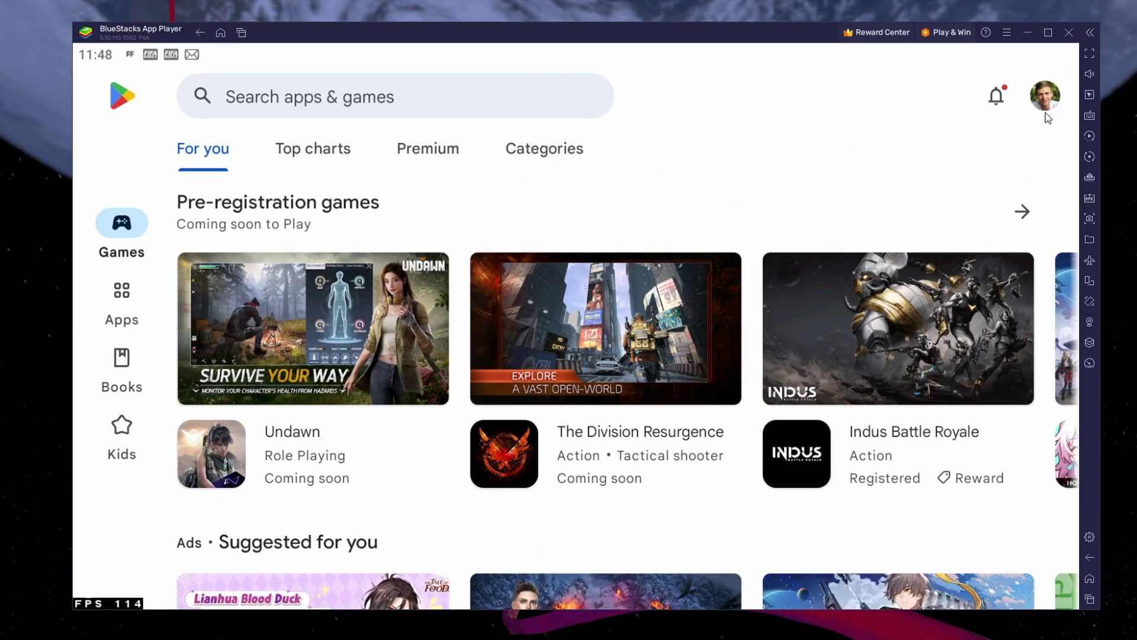
left_click(424, 102)
type("ace racer")
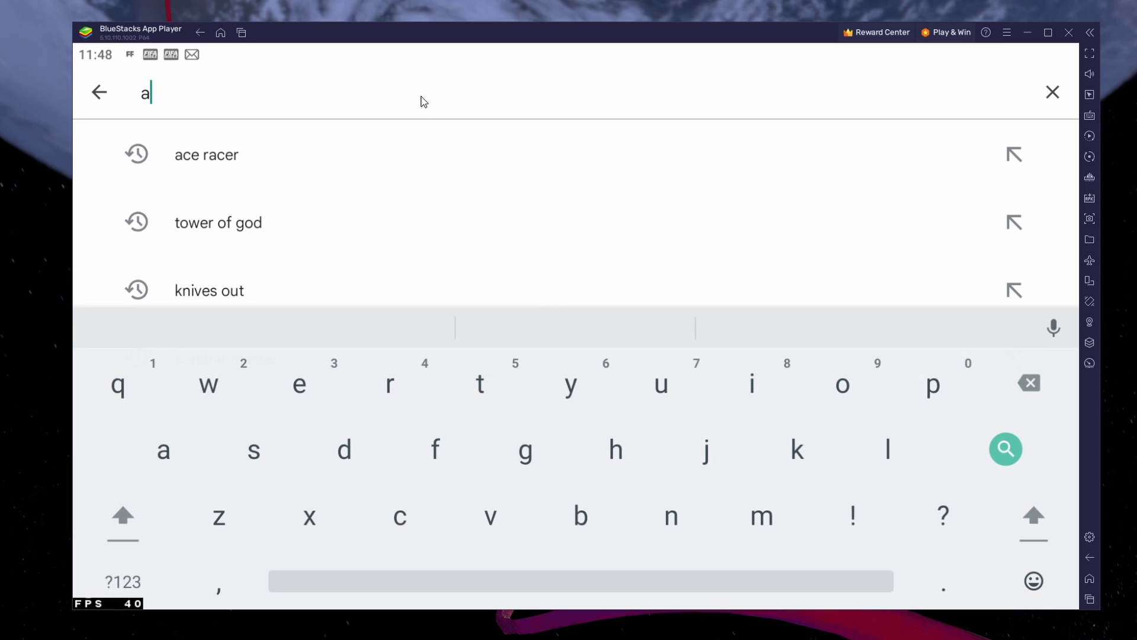
key("Return")
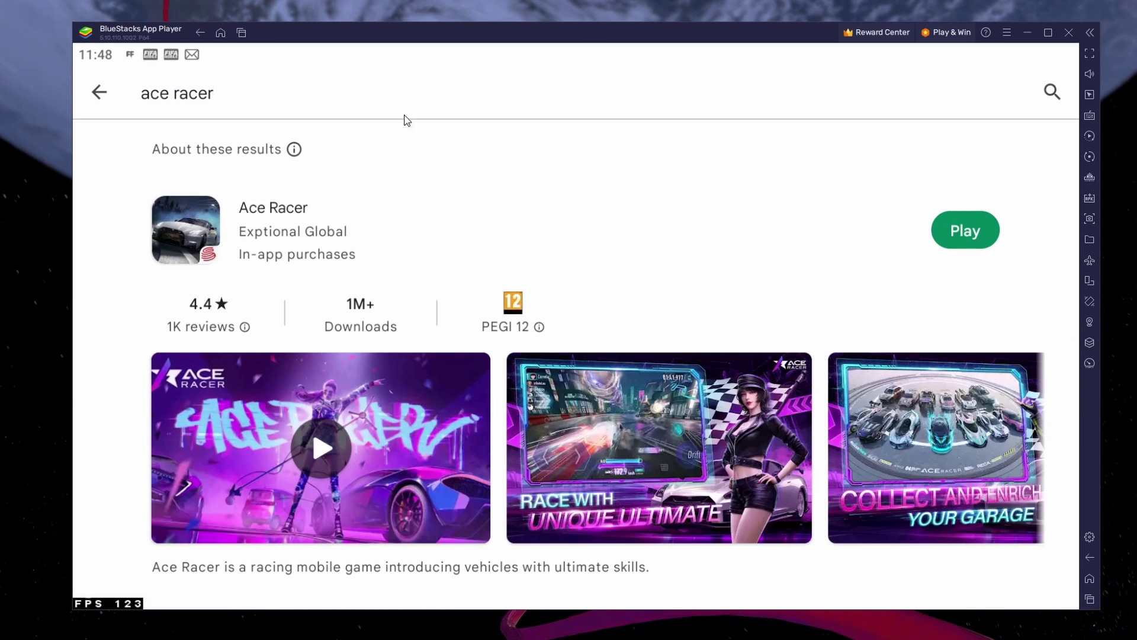
Examine the Ace Racer store page, including its description, screenshots and ratings, and return to the home screen
left_click(305, 205)
scroll(567, 350, "down", 1)
scroll(567, 345, "down", 5)
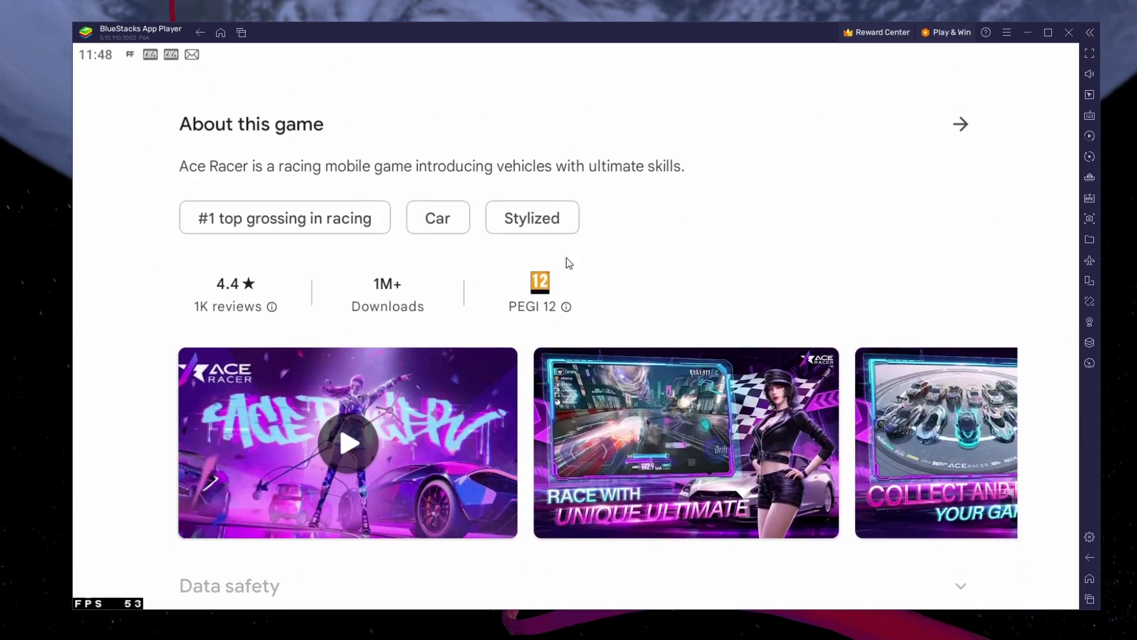
left_click_drag(697, 327, 759, 346)
scroll(739, 328, "up", 1)
scroll(739, 415, "down", 5)
scroll(718, 371, "down", 5)
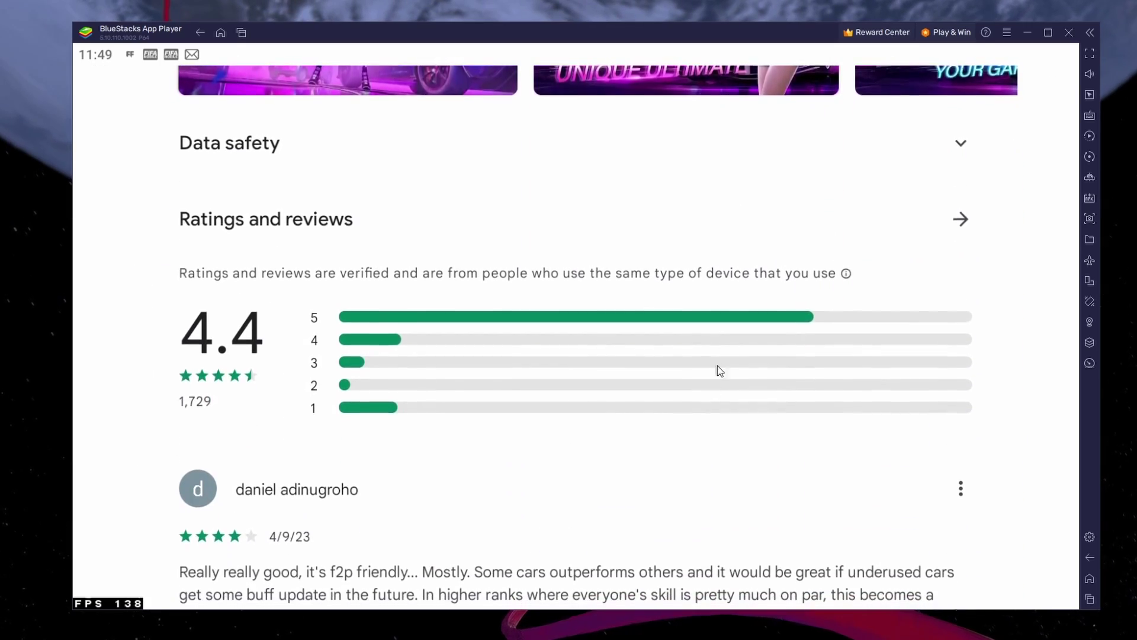
scroll(673, 610, "up", 15)
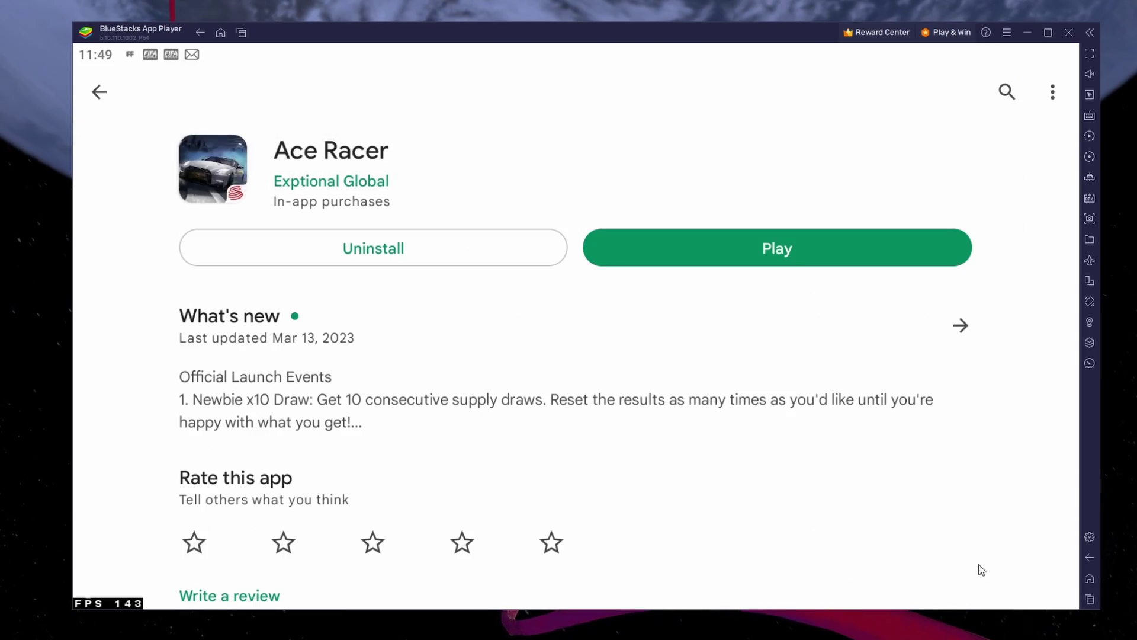
left_click(1083, 581)
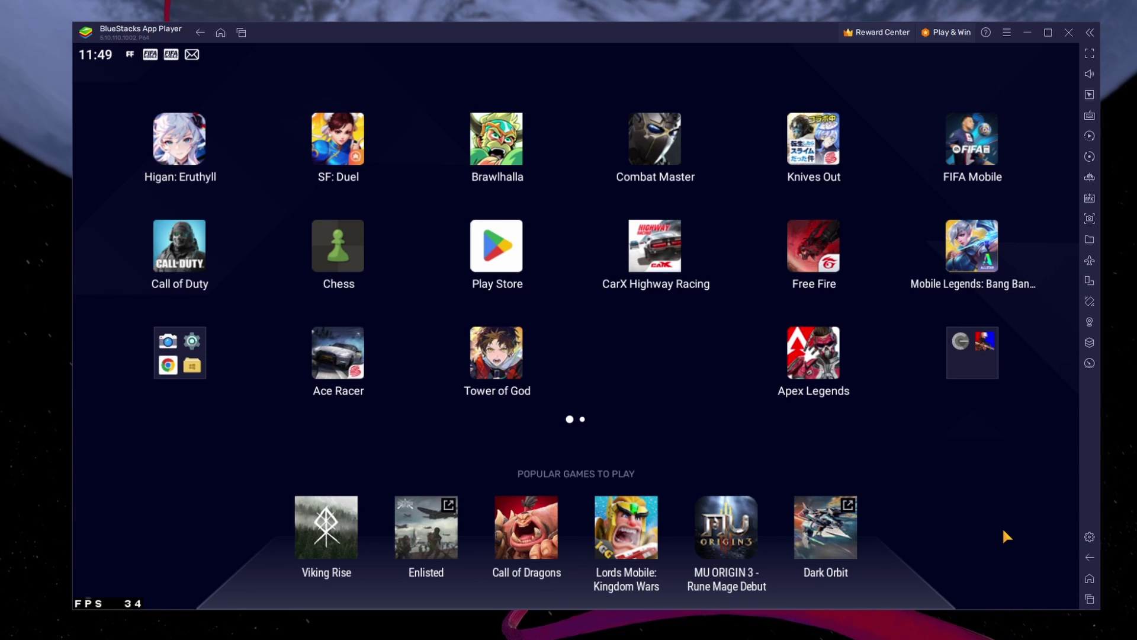
Open the emulator's performance settings and set the CPU allocation to High (4 Cores)
left_click(1082, 537)
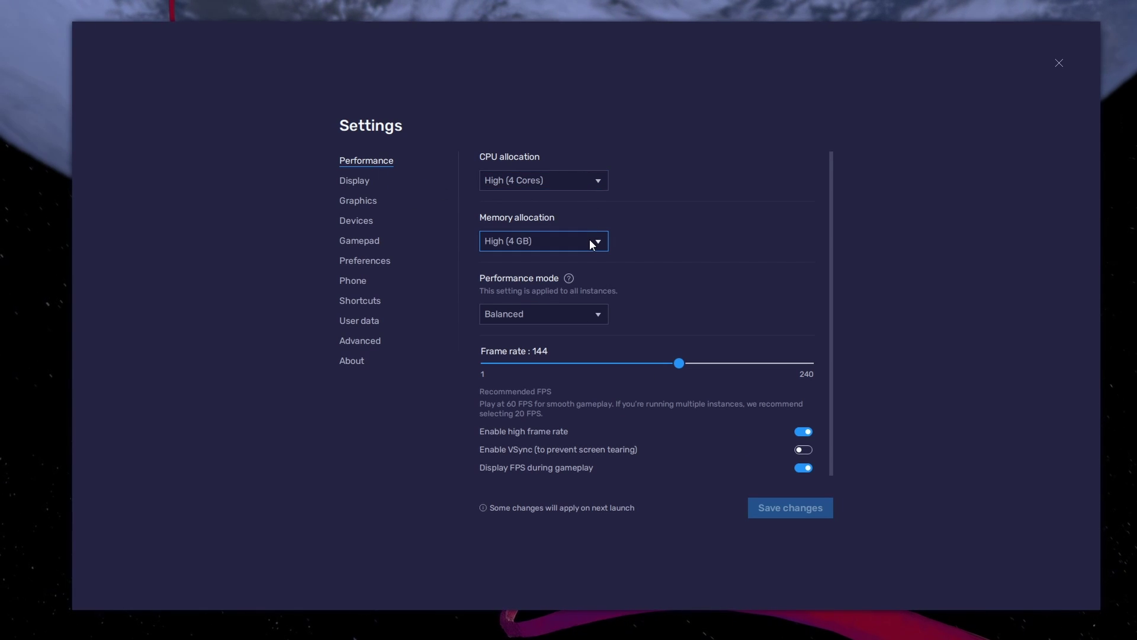
left_click(584, 182)
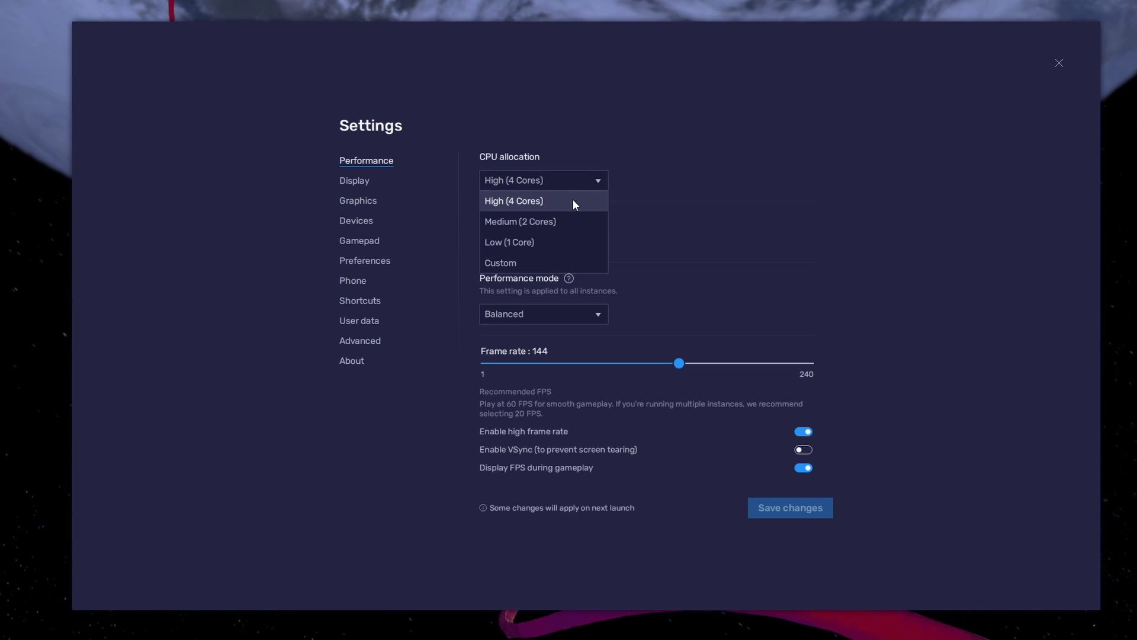
left_click(577, 201)
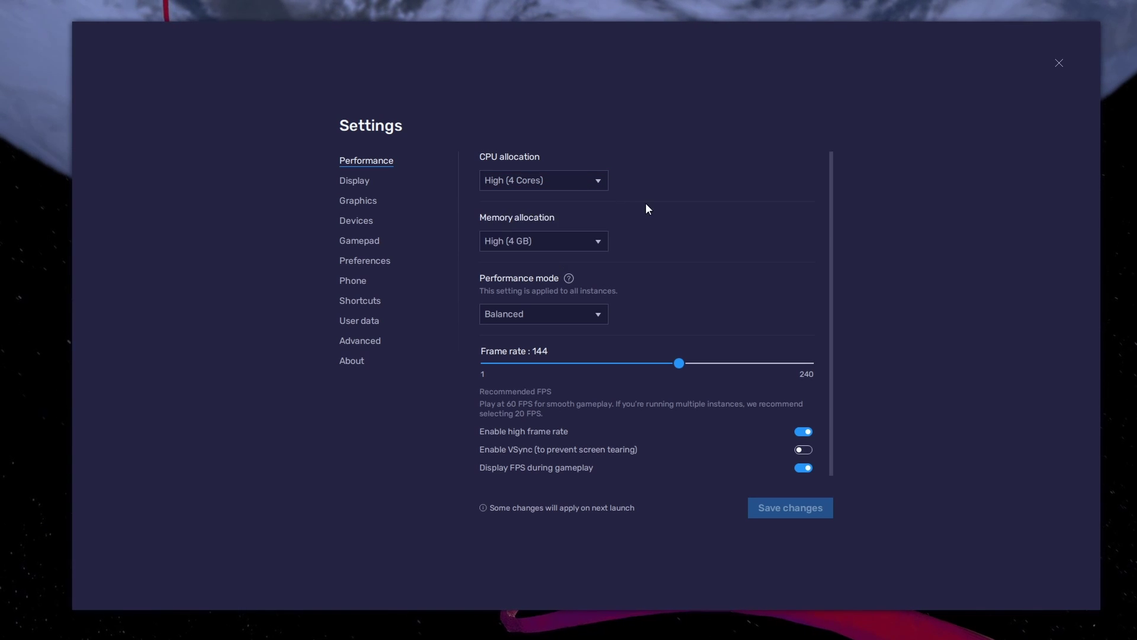
Review the available options for memory allocation and performance mode
left_click(606, 243)
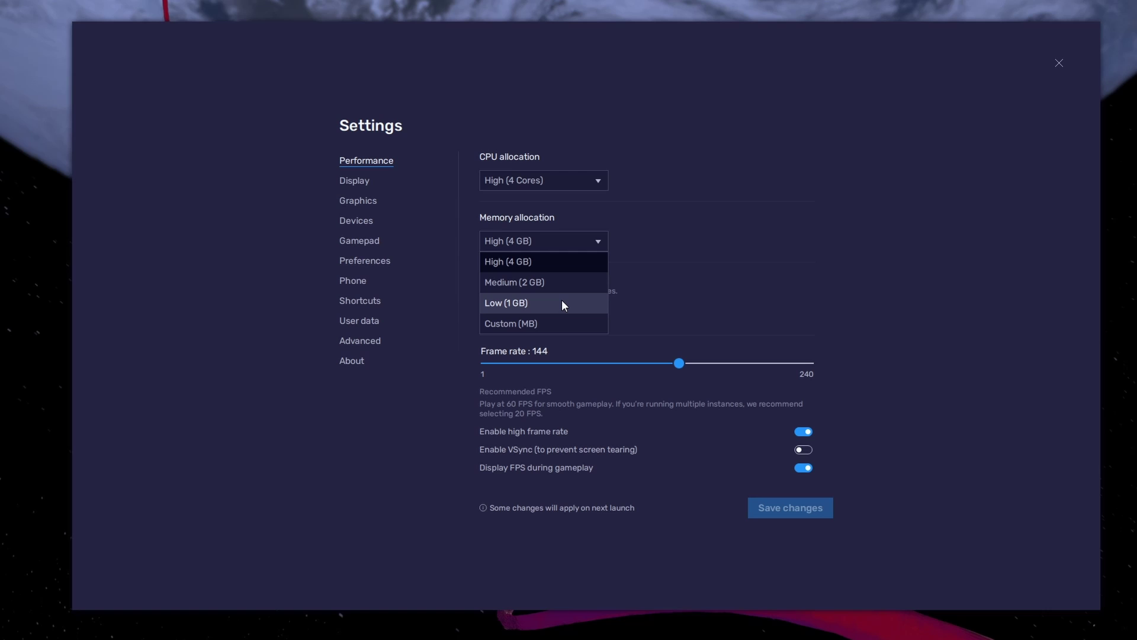
left_click(621, 244)
left_click(600, 320)
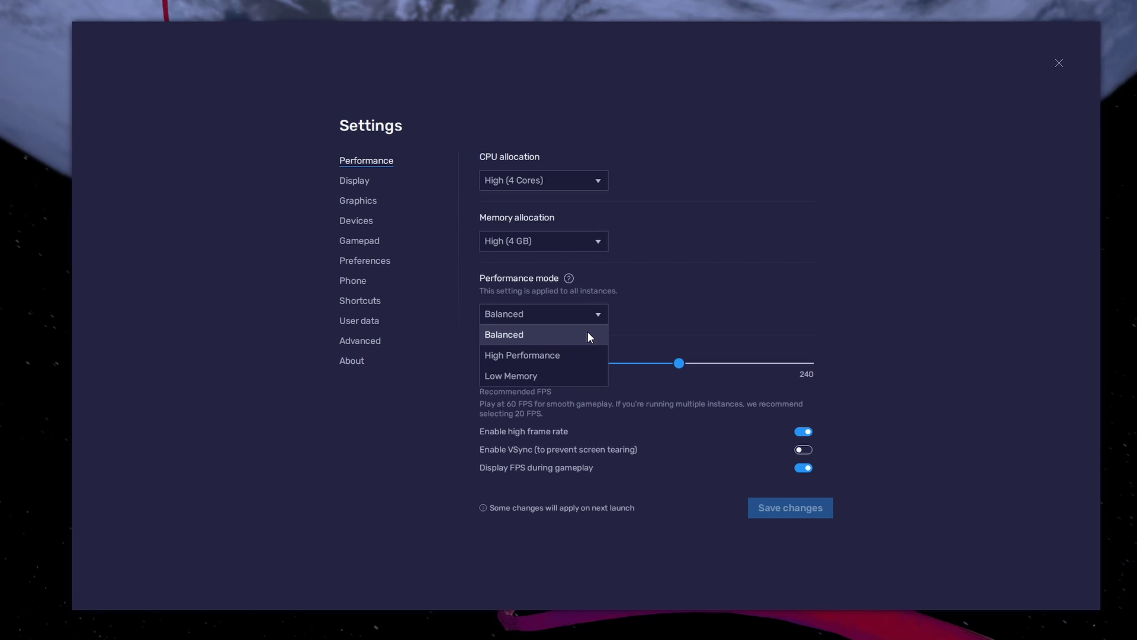
left_click(623, 308)
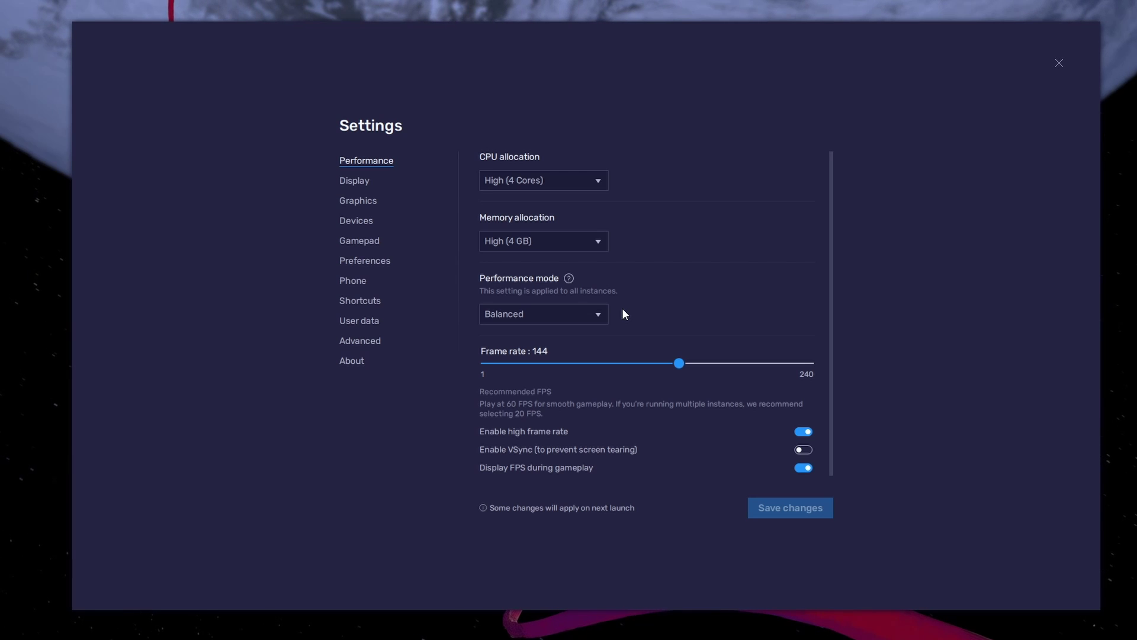
Turn high frame rate off and on again, with the frame rate set to 144
left_click(806, 433)
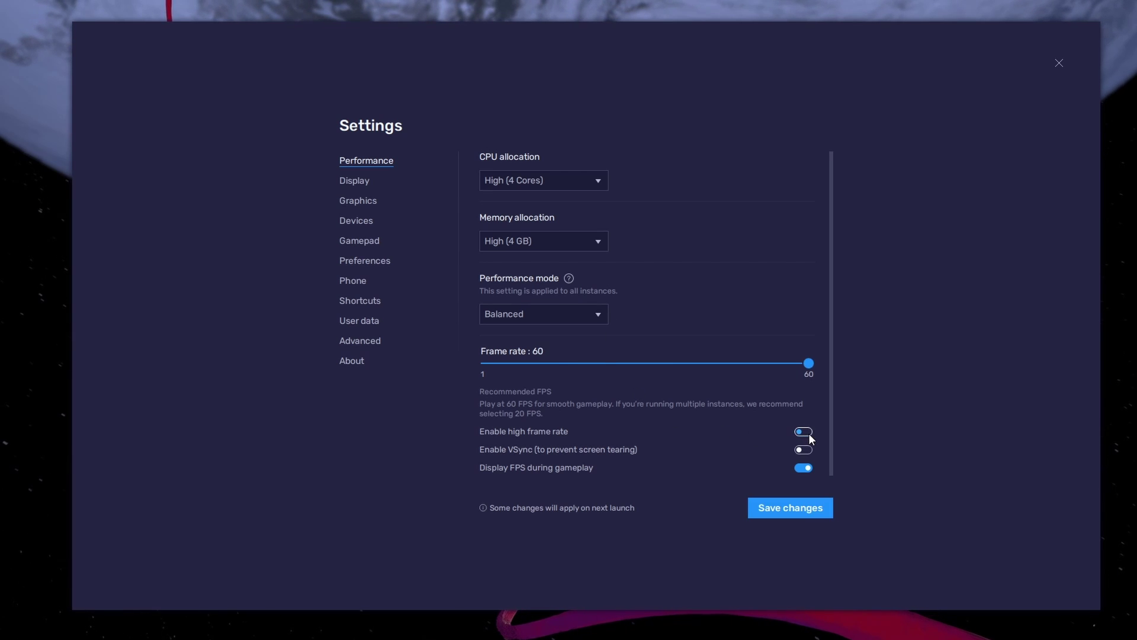
left_click(808, 433)
left_click_drag(690, 362, 679, 369)
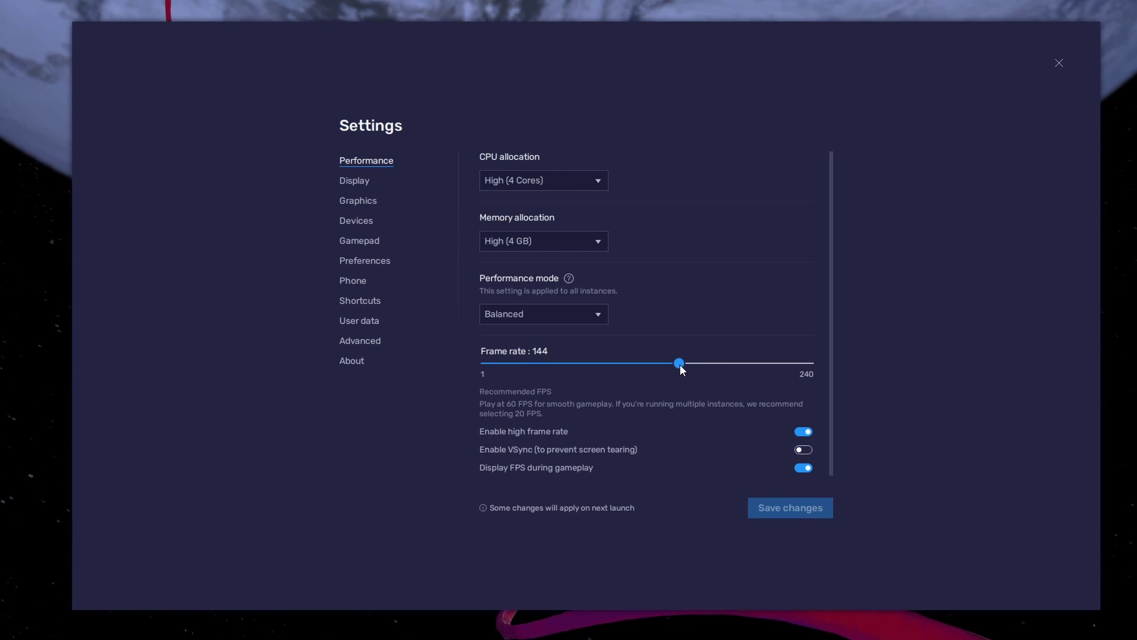
Check the monitor's available refresh rates in the Windows advanced display settings
right_click(61, 336)
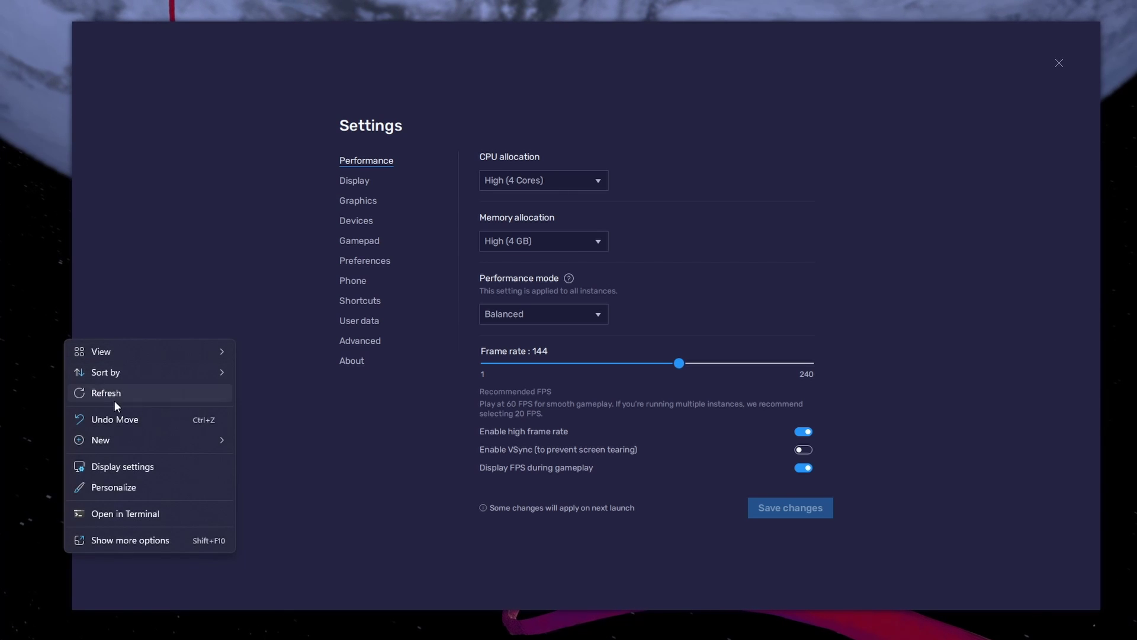
left_click(154, 463)
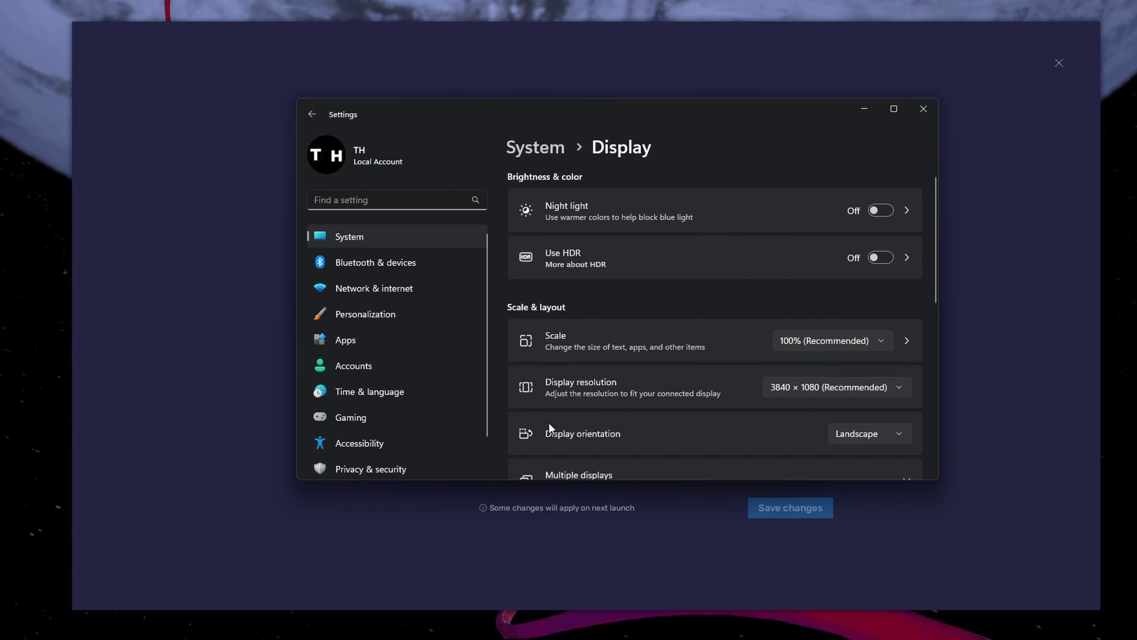
left_click_drag(934, 253, 922, 392)
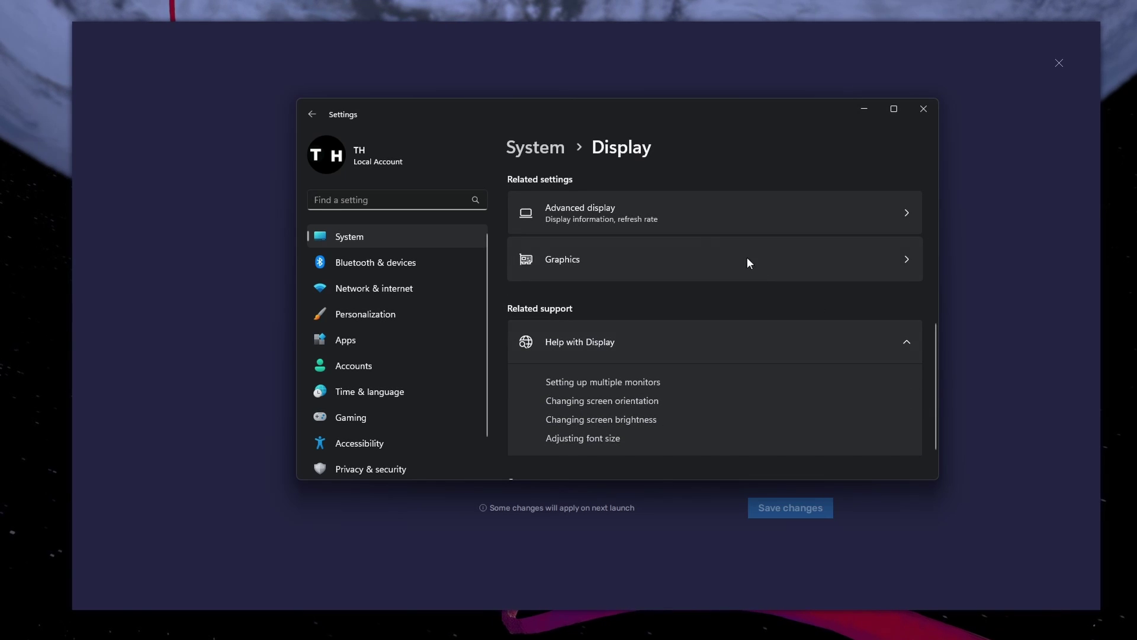
left_click(705, 233)
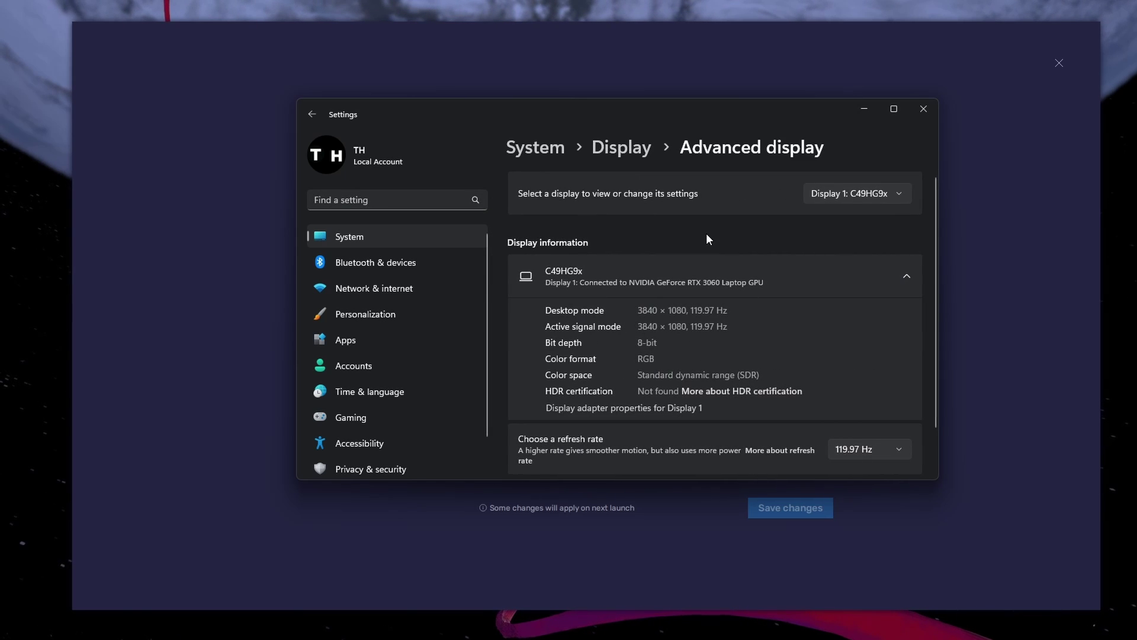
left_click(858, 400)
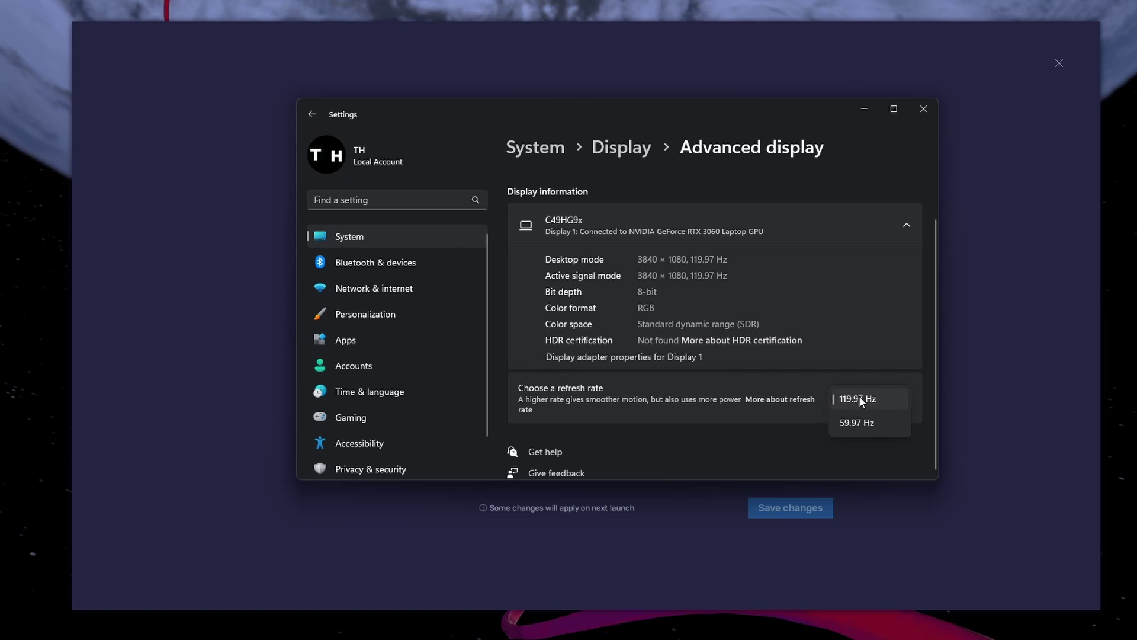
left_click(808, 457)
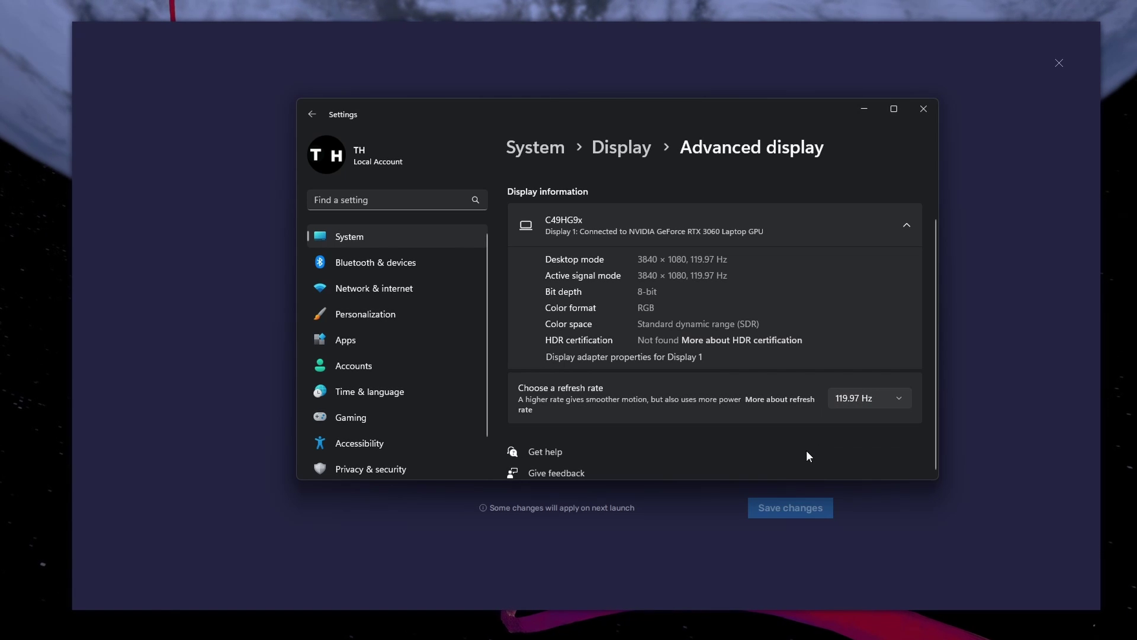
left_click(922, 109)
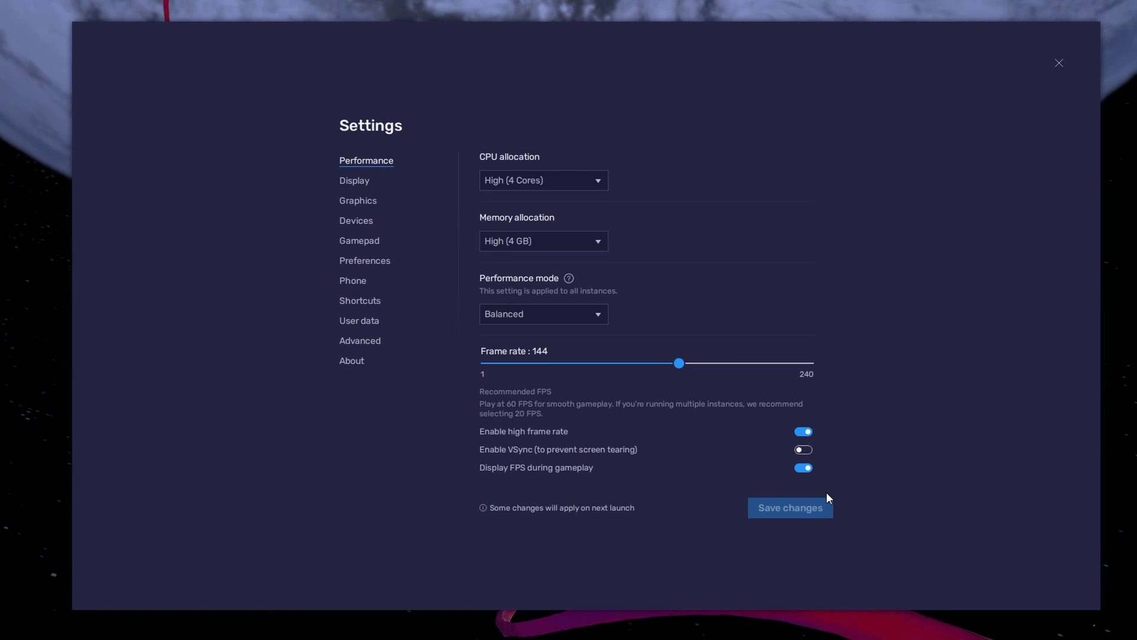
Toggle the FPS display during gameplay off and back on
left_click(803, 469)
left_click(803, 469)
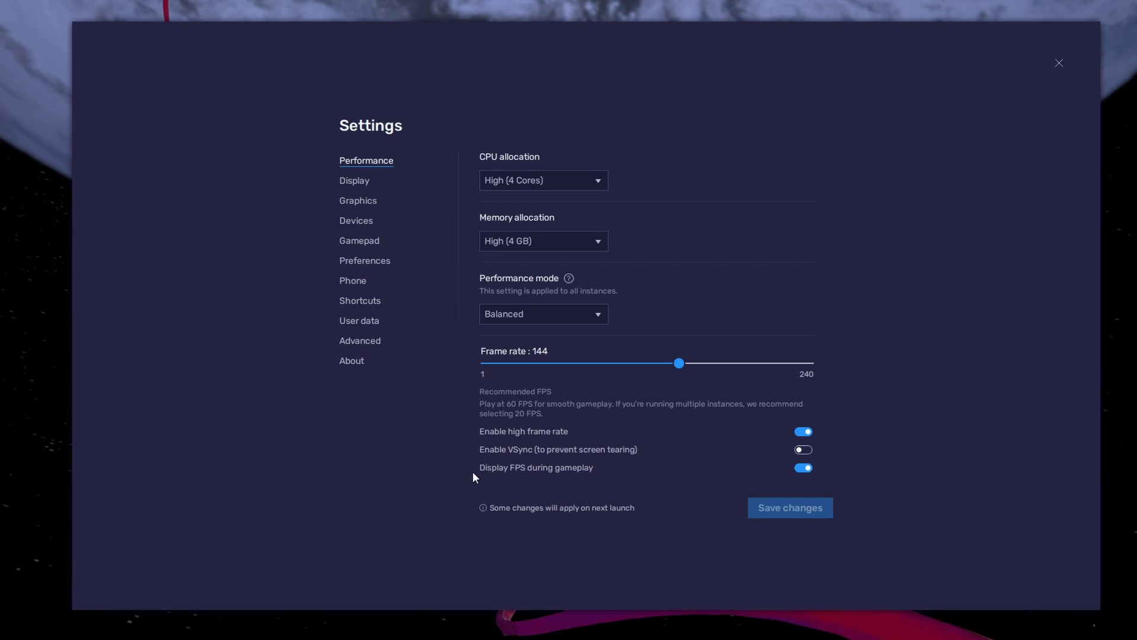
Set the emulator's display resolution to Landscape at 2560 x 1440
left_click(351, 184)
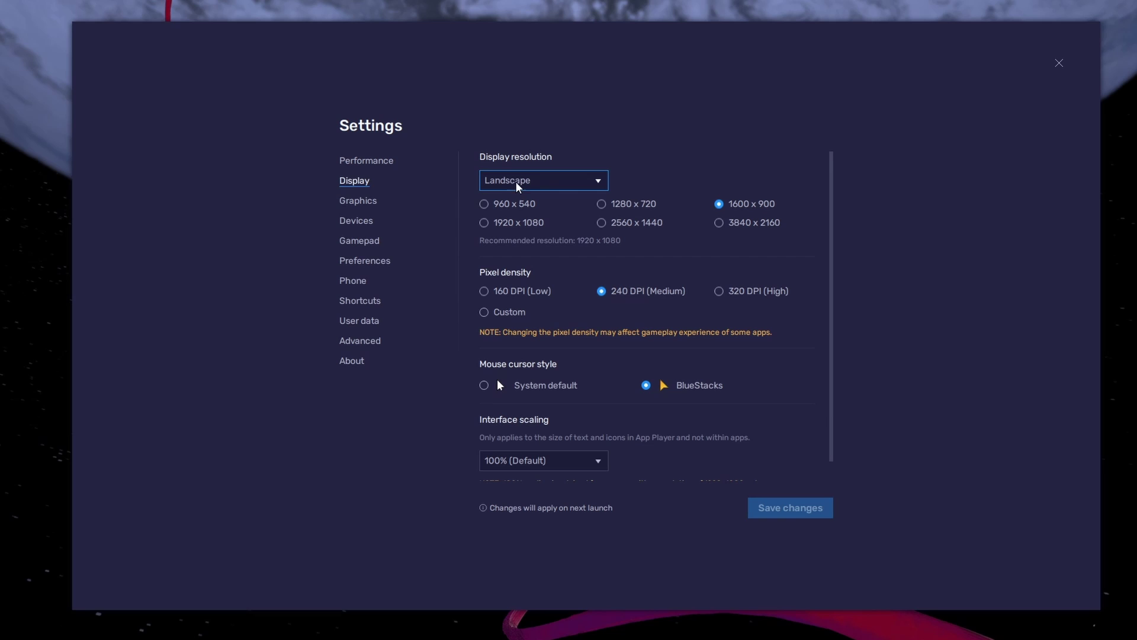
left_click(585, 182)
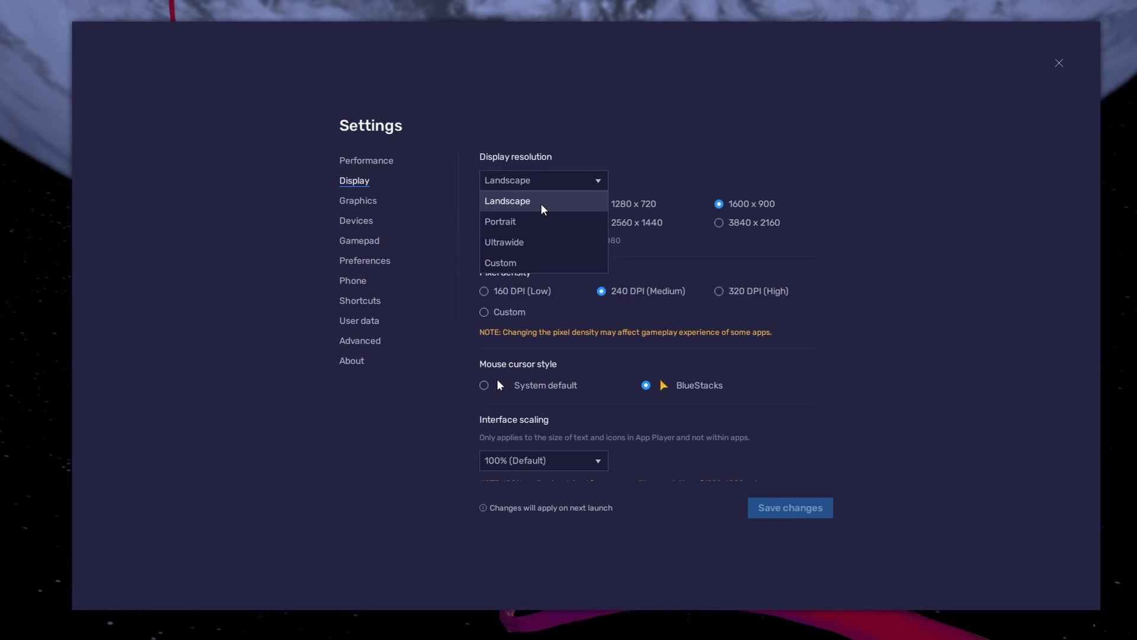
left_click(591, 204)
left_click(600, 205)
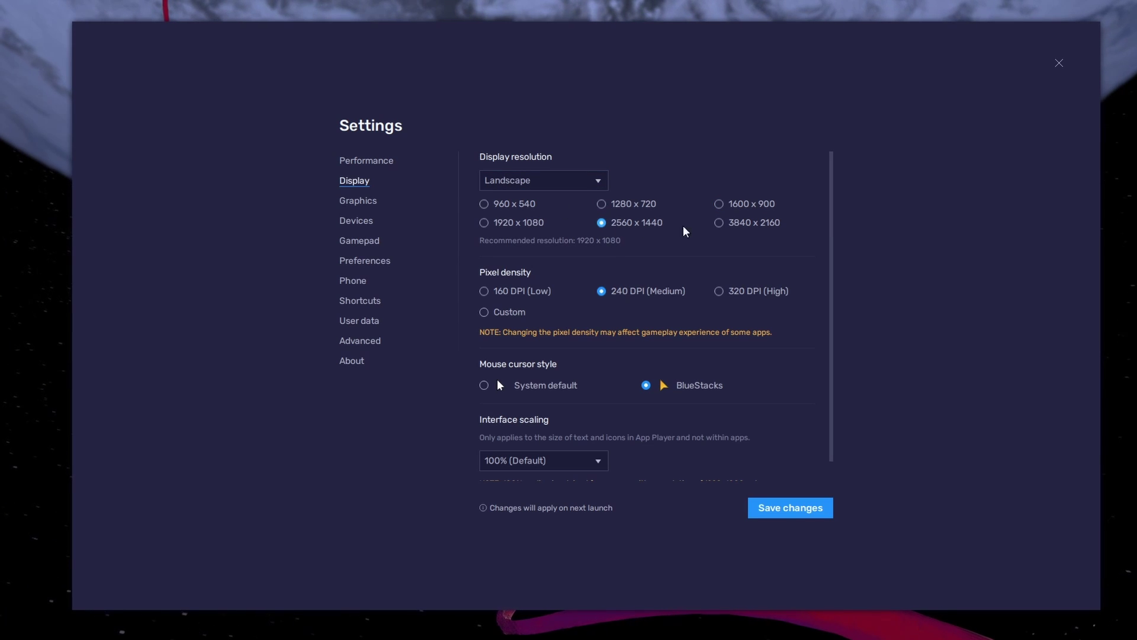
Set the emulator's display resolution to 1600 x 900 and close the settings
left_click(719, 205)
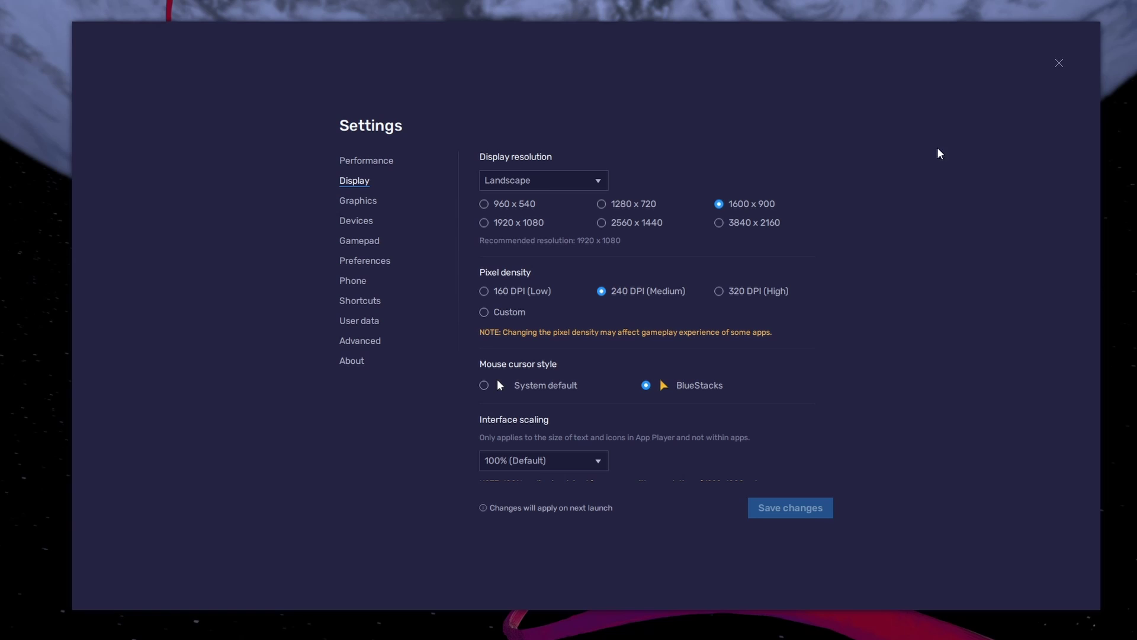
left_click(1059, 64)
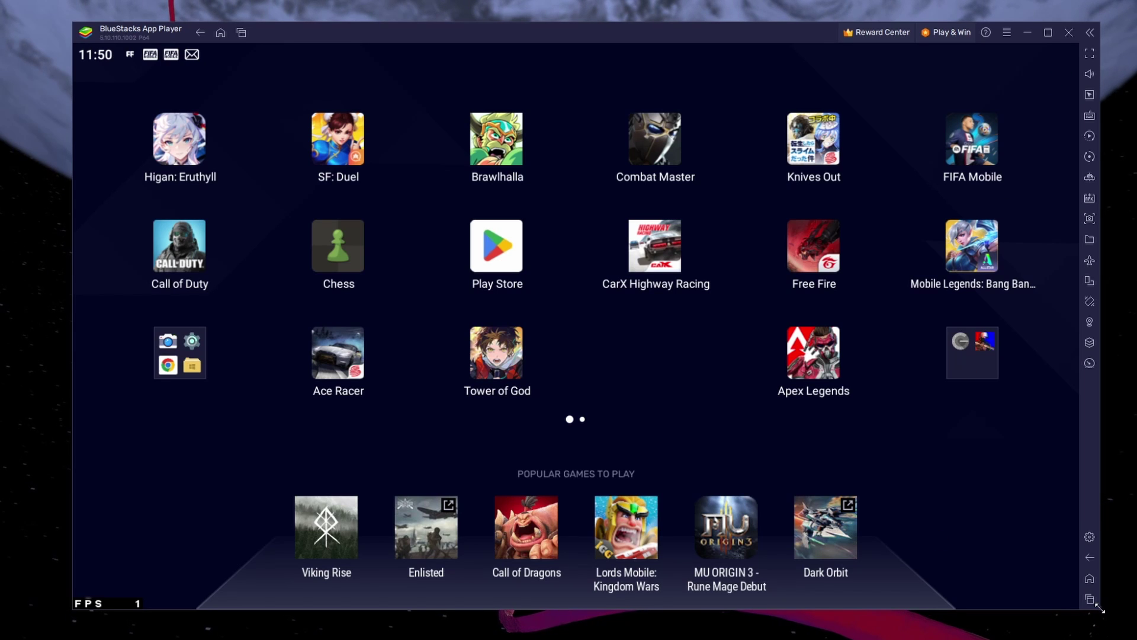
Make the emulator window slightly smaller and launch Ace Racer from the home screen
mouse_move(1098, 607)
left_mouse_down()
mouse_move(1085, 599)
mouse_move(1096, 600)
left_mouse_up()
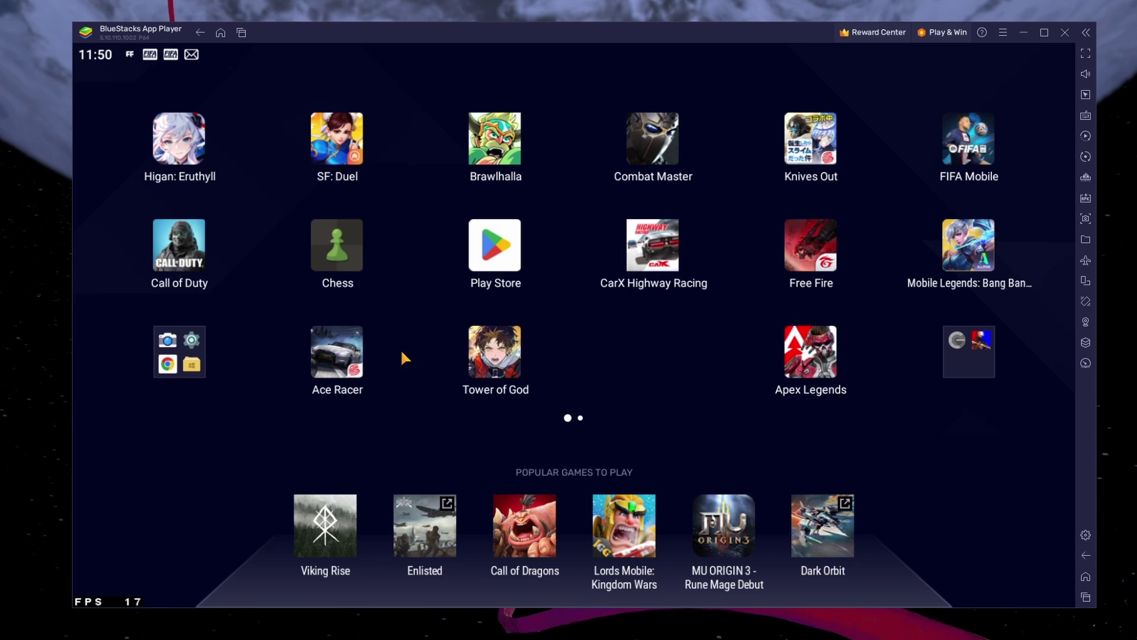
left_click(342, 355)
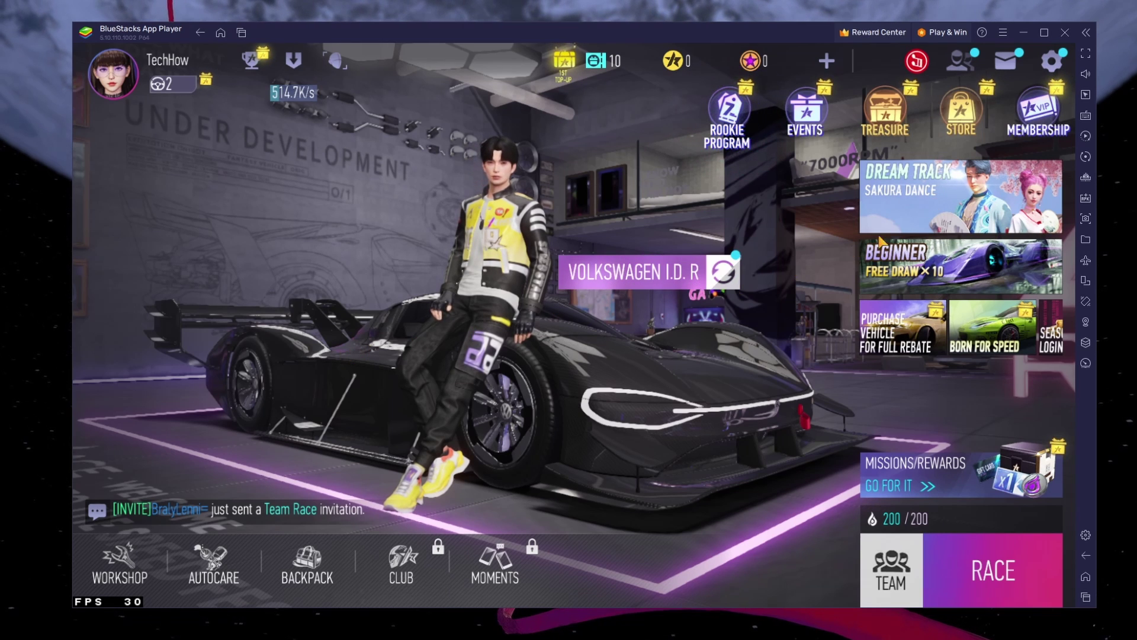
Show the on-screen controls to examine Ace Racer's default key bindings, and close the game controls
left_click(1085, 116)
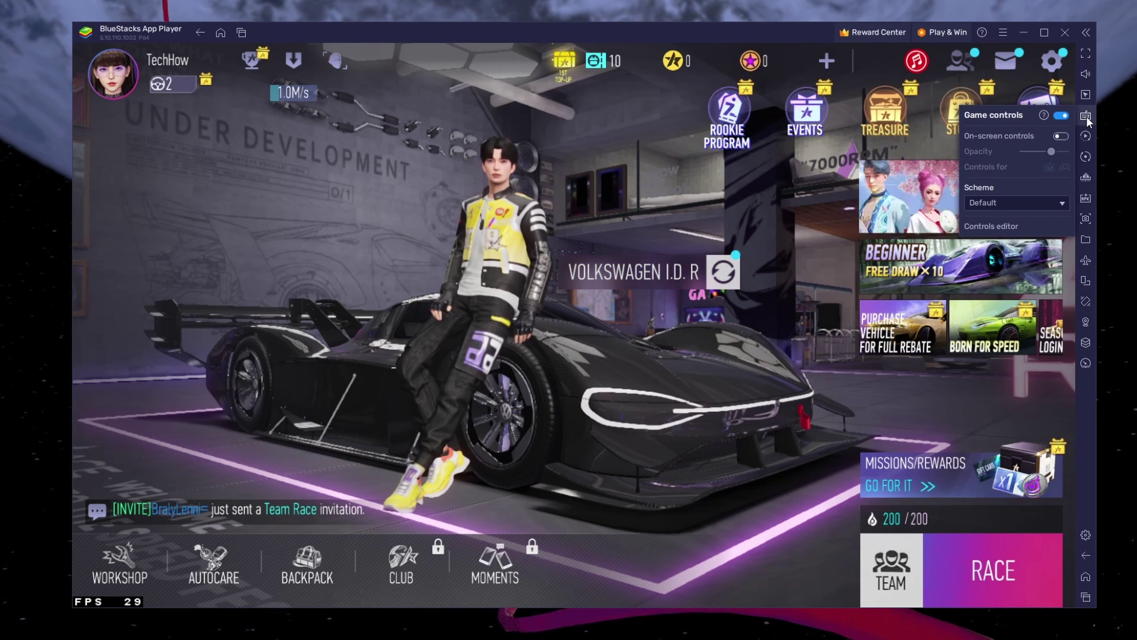
left_click(1060, 136)
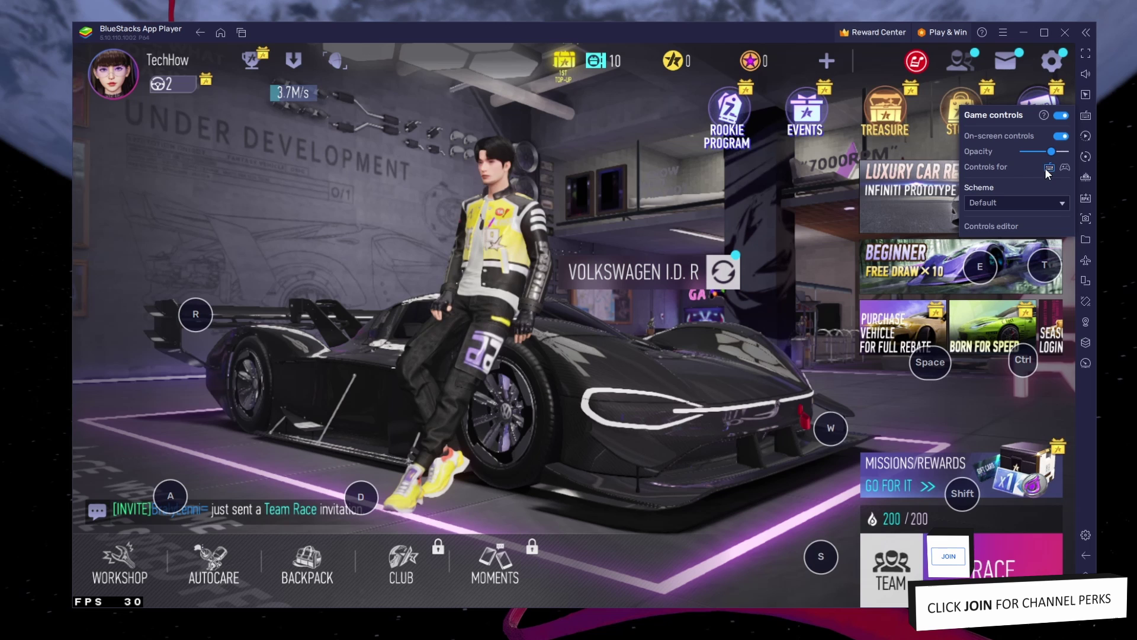
left_click(1086, 117)
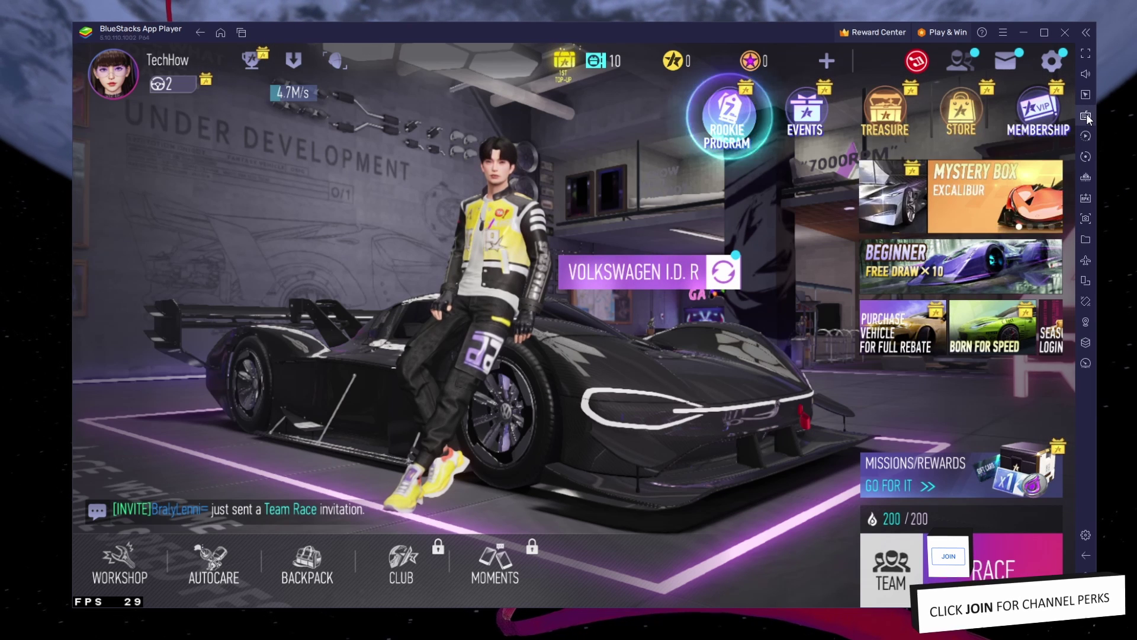
Set the frame rate to High in Ace Racer's display settings and accept enabling HFR mode
left_click(1053, 61)
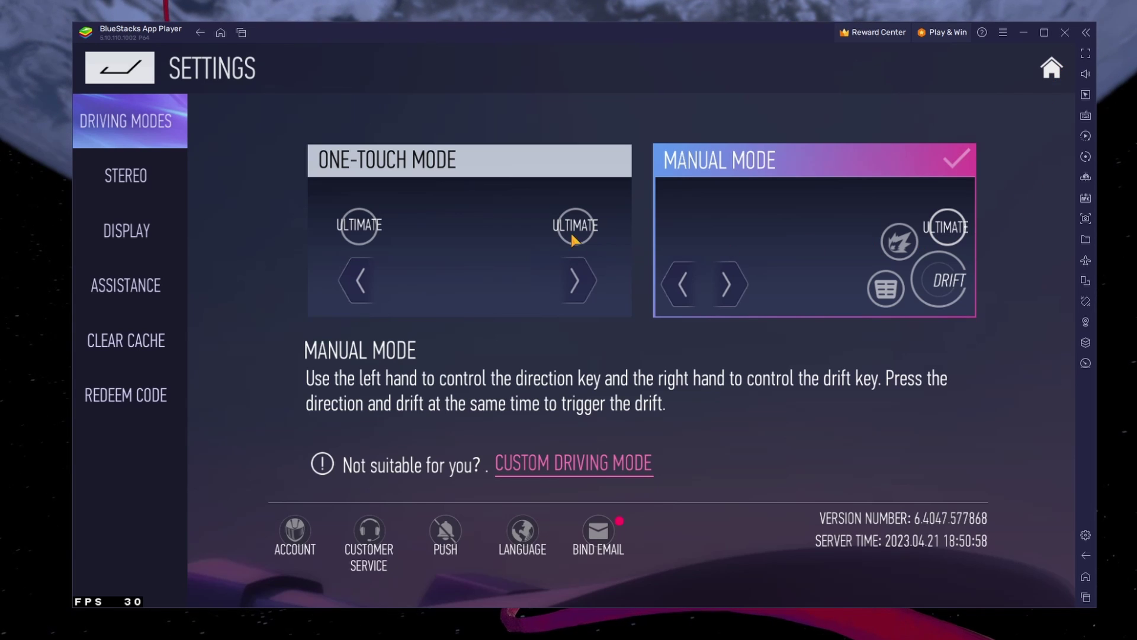
left_click(129, 234)
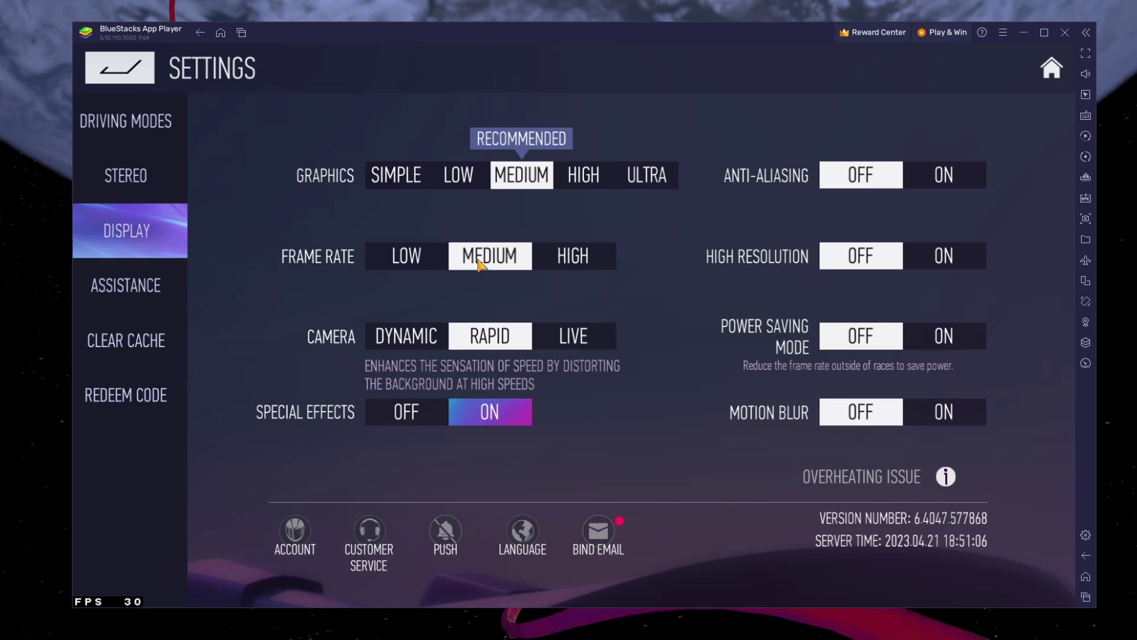
left_click(537, 266)
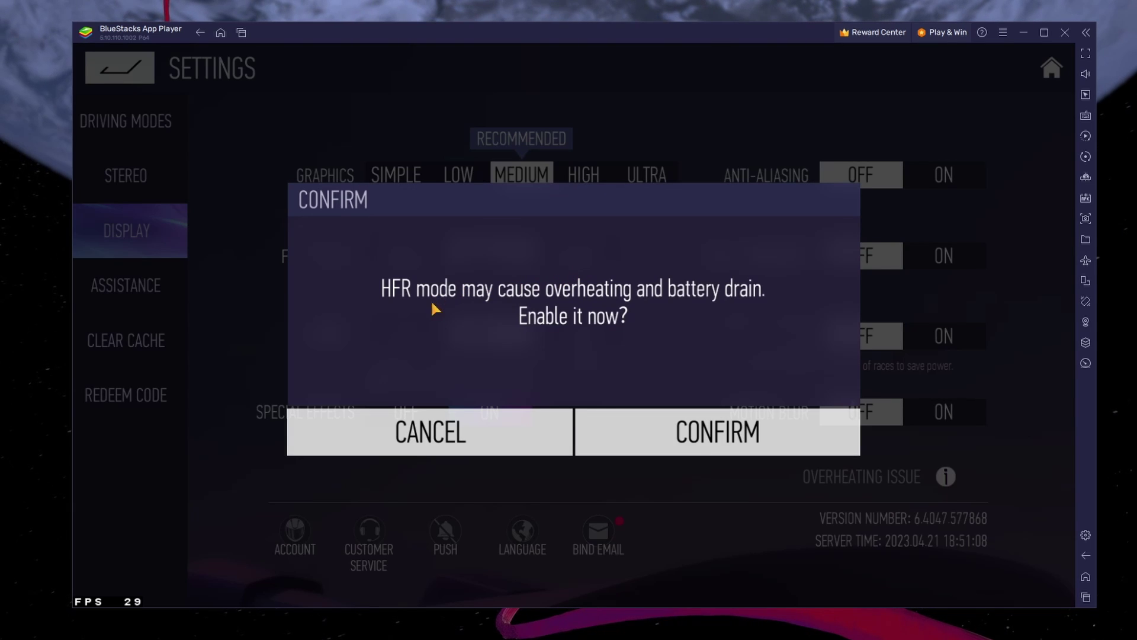
left_click(695, 433)
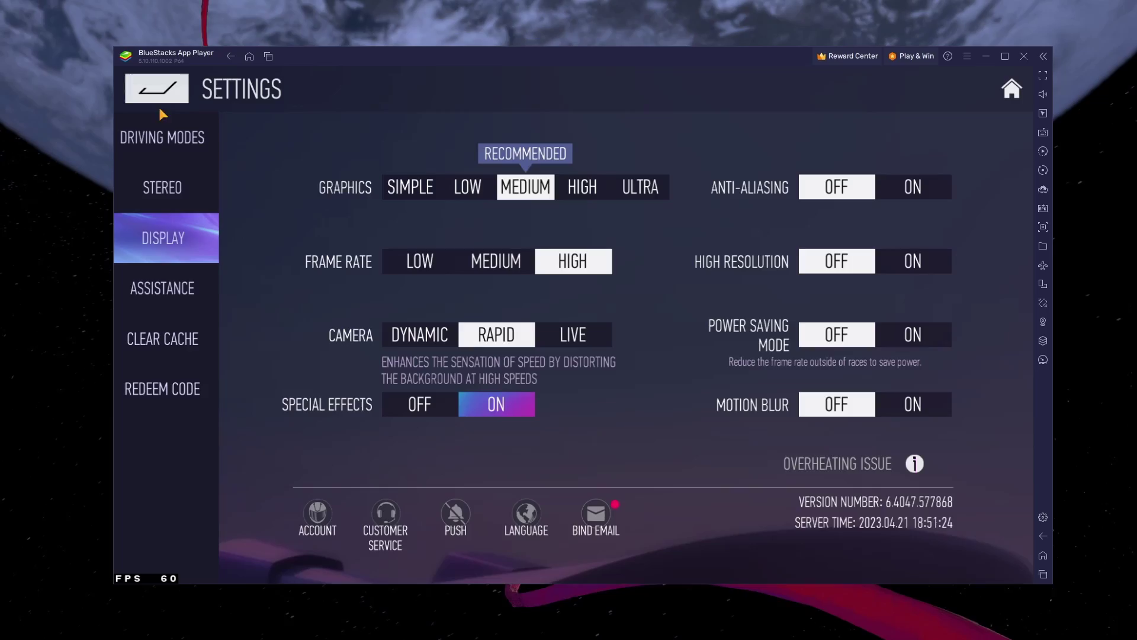
Leave the game settings for the garage and start Race
left_click(159, 98)
left_click(934, 539)
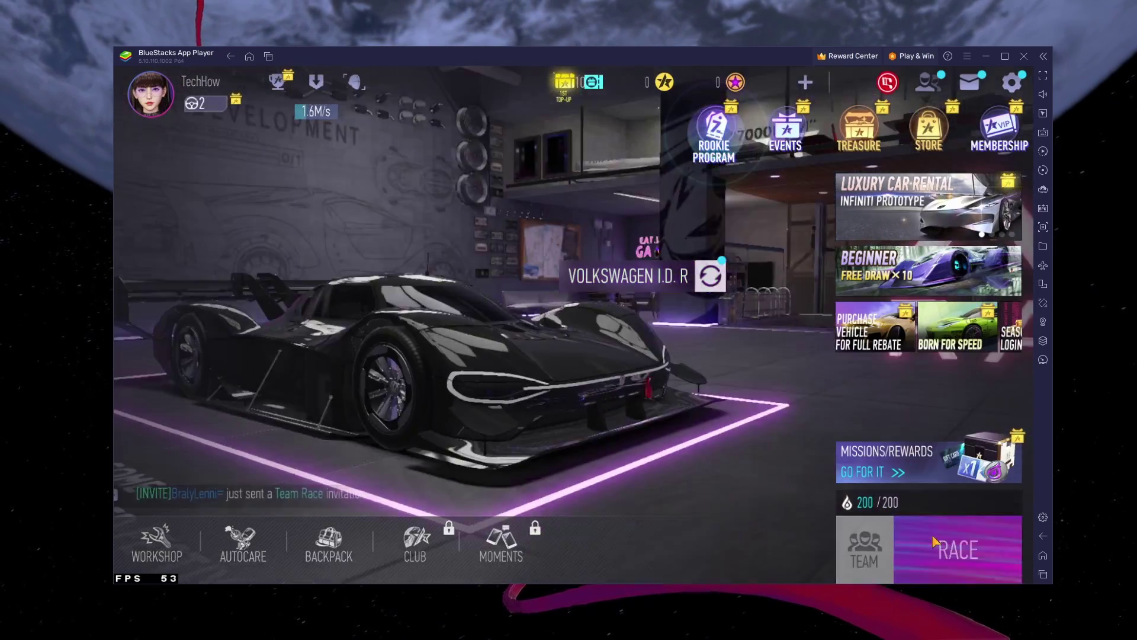